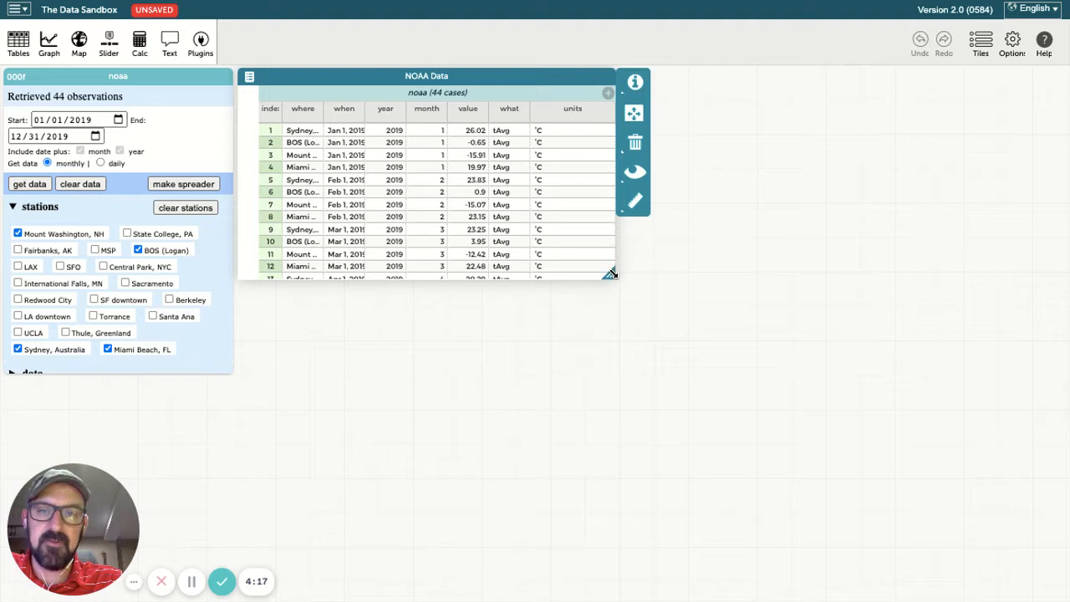
Drag the NOAA Data table's resize handle downward so more of its 44 rows show
{"action": "left_click_drag", "start_coordinate": [613, 274], "coordinate": [613, 448]}
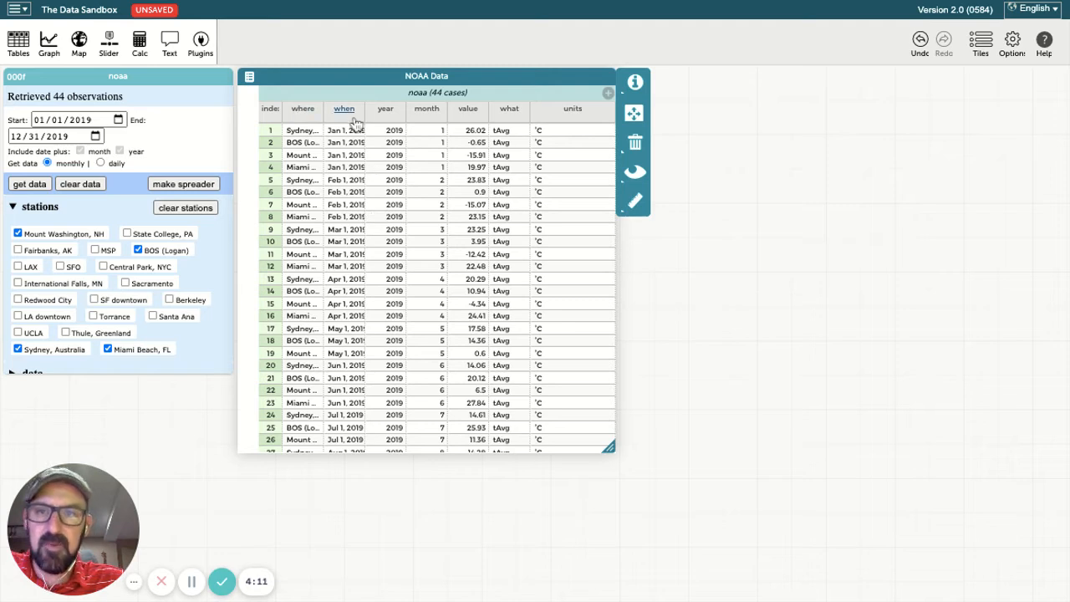
Create a new graph with month on the horizontal axis and value on the vertical axis
{"action": "left_click", "coordinate": [50, 44]}
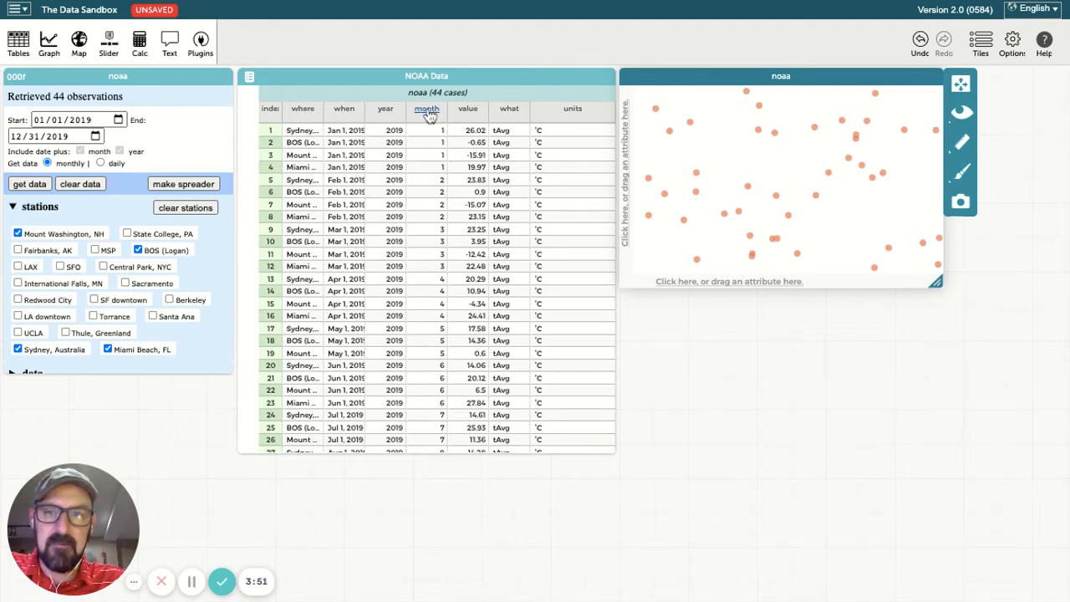
{"action": "left_click_drag", "start_coordinate": [428, 115], "coordinate": [796, 278]}
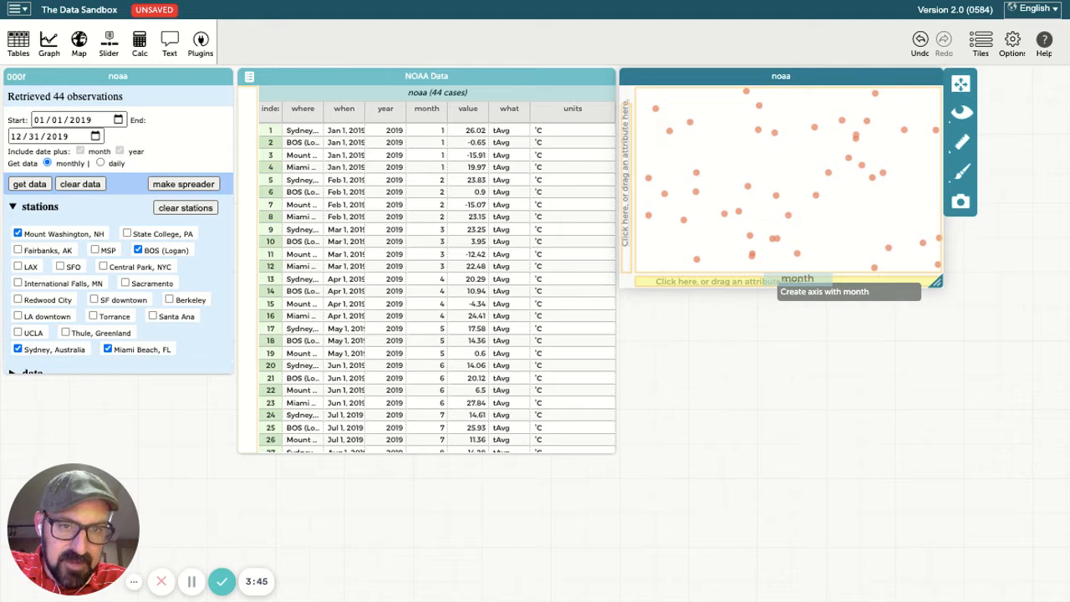
{"action": "left_click_drag", "start_coordinate": [796, 278], "coordinate": [796, 278]}
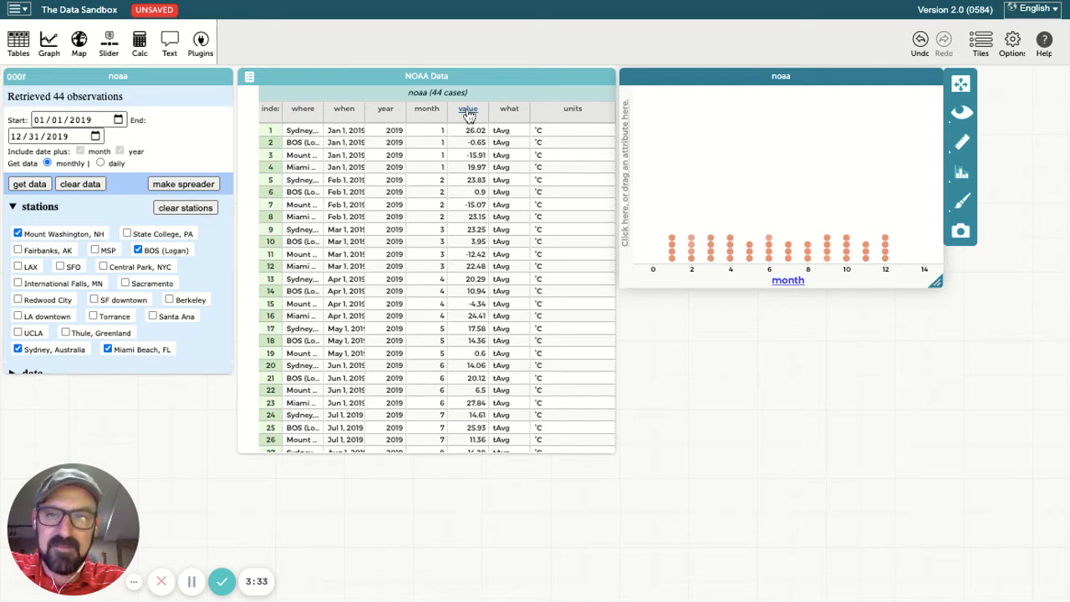
{"action": "left_click_drag", "start_coordinate": [468, 115], "coordinate": [636, 148]}
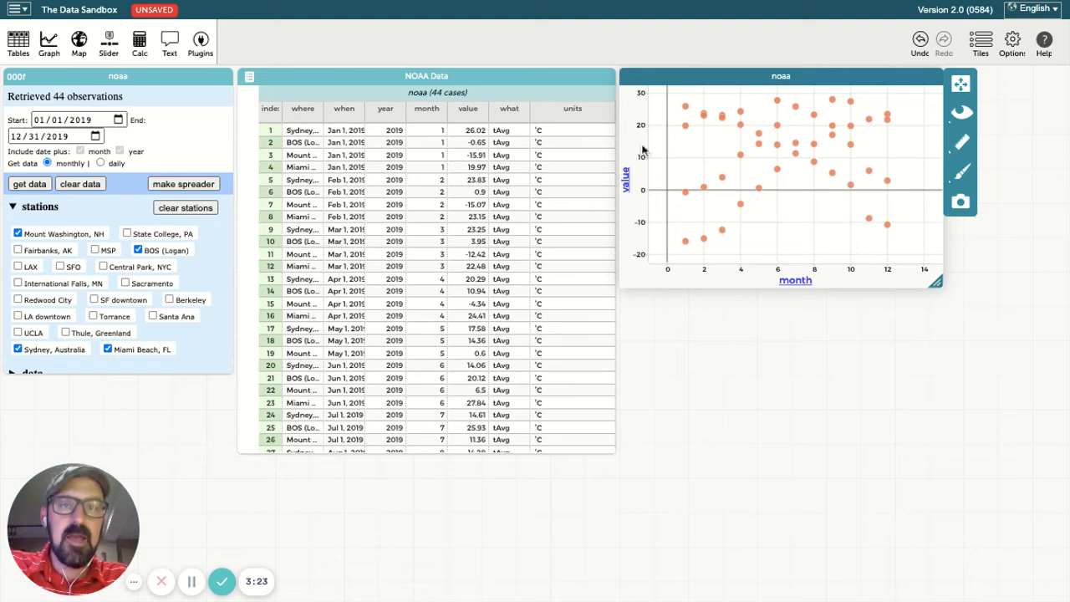
{"action": "left_click", "coordinate": [961, 149]}
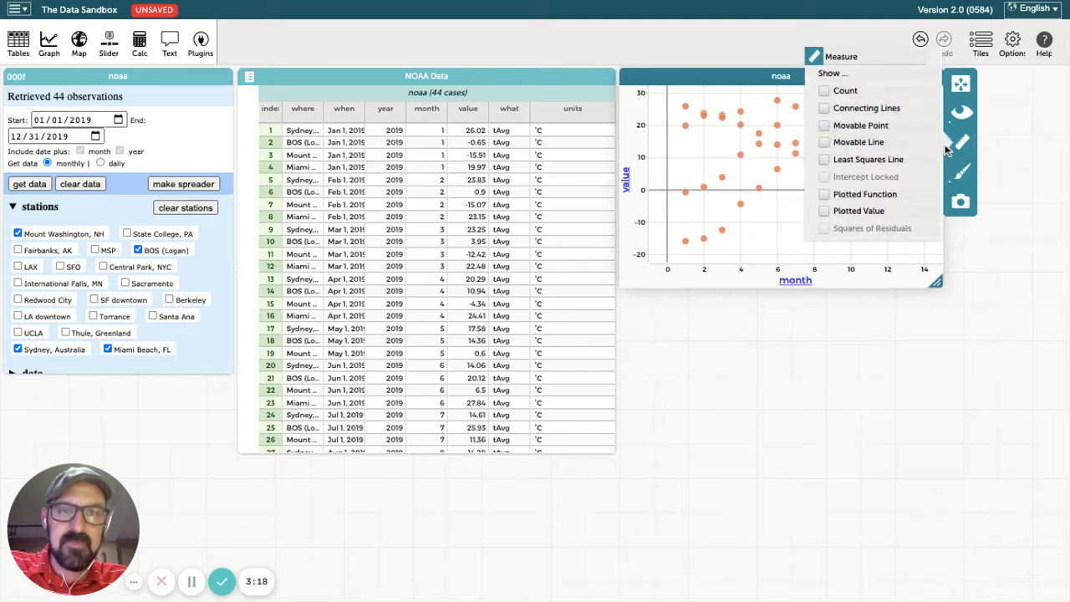
{"action": "left_click", "coordinate": [861, 109]}
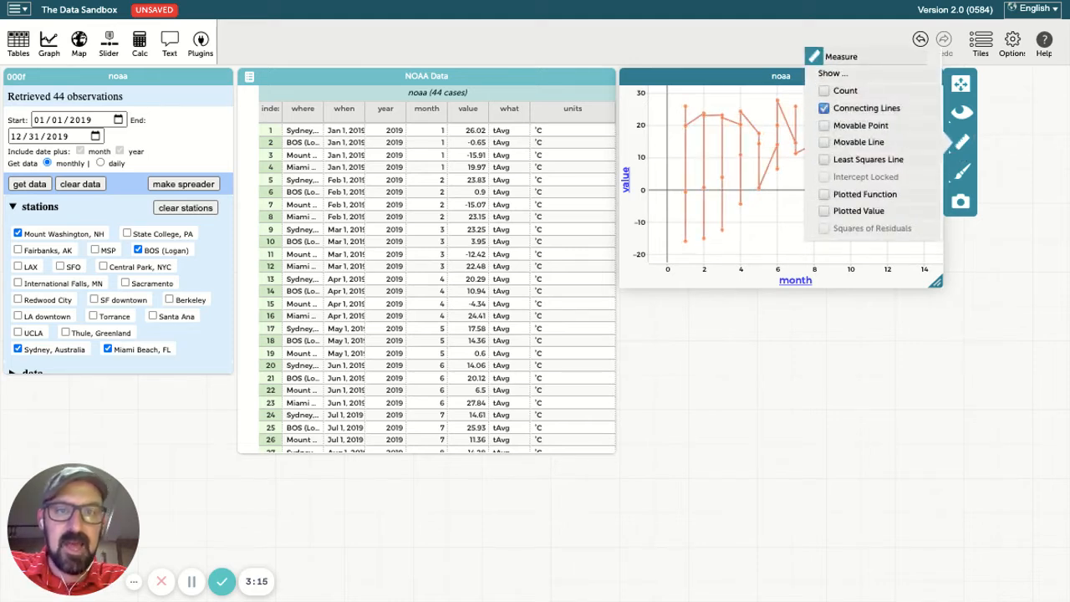
{"action": "left_click", "coordinate": [824, 108]}
{"action": "left_click", "coordinate": [846, 144]}
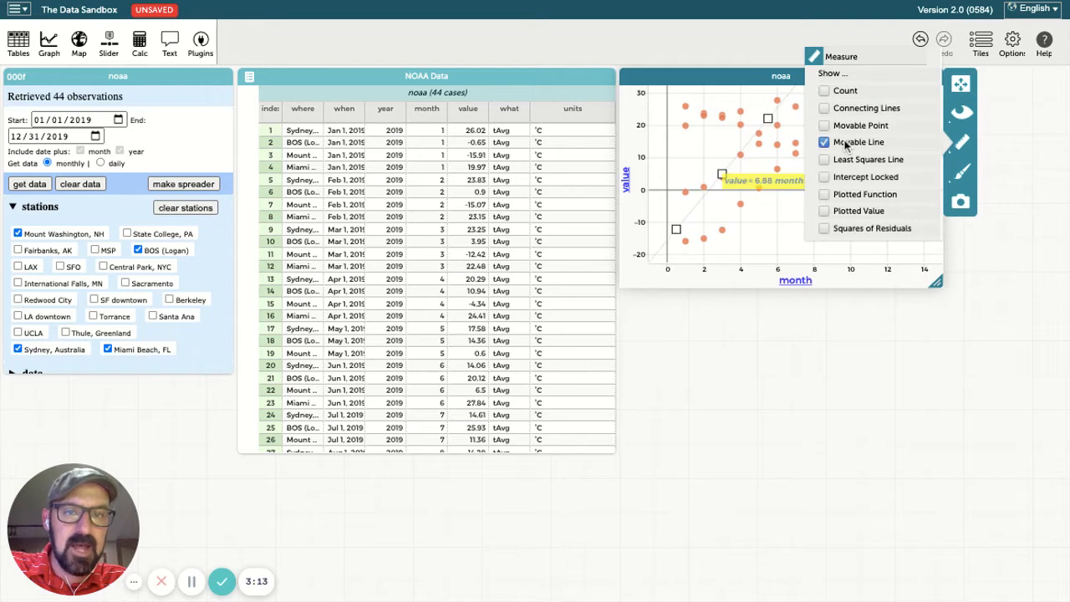
{"action": "left_click", "coordinate": [845, 143]}
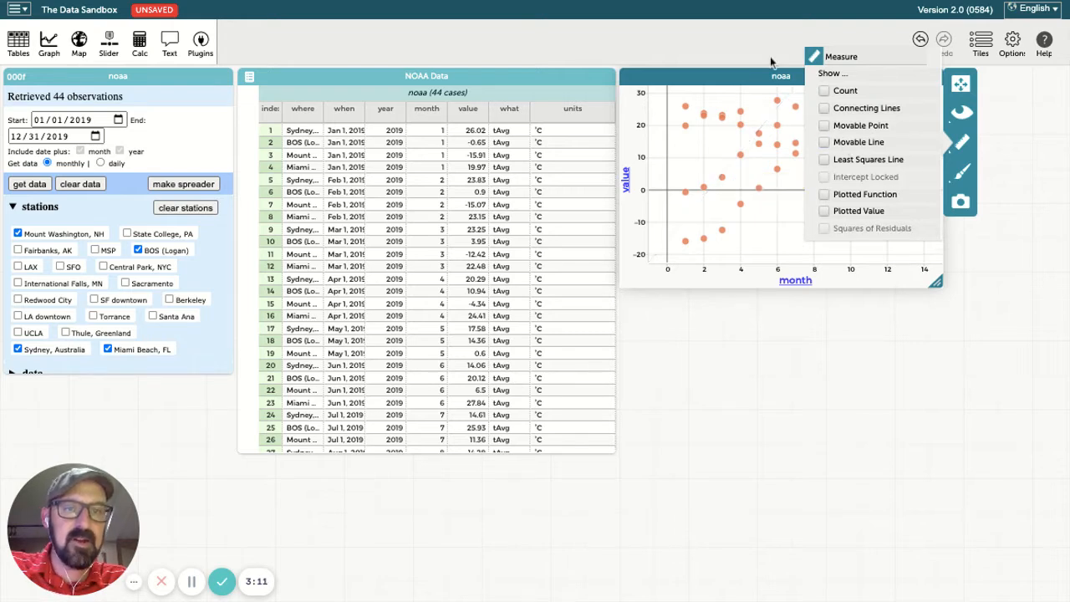
{"action": "left_click", "coordinate": [991, 256]}
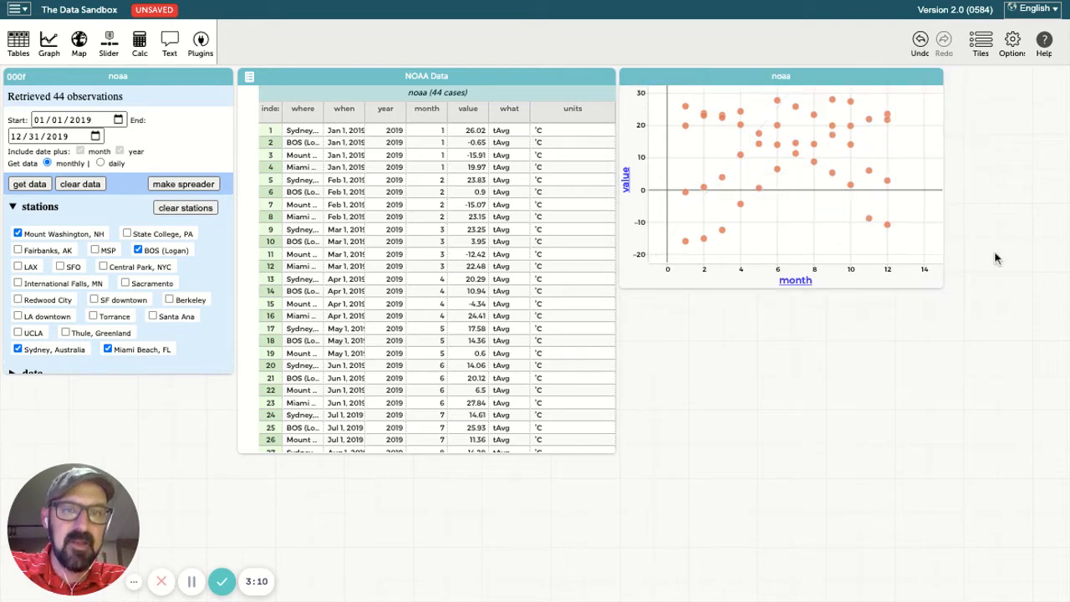
{"action": "left_click", "coordinate": [778, 172]}
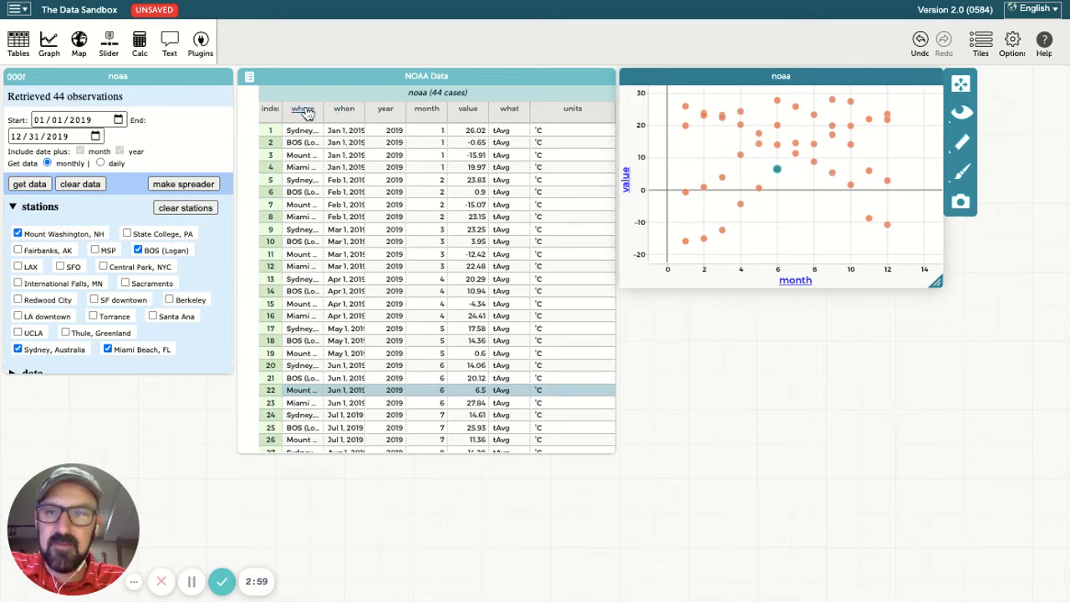
Color the scatter points by where, then shift the graph and NOAA Data table rightward
{"action": "left_click_drag", "start_coordinate": [303, 115], "coordinate": [821, 181]}
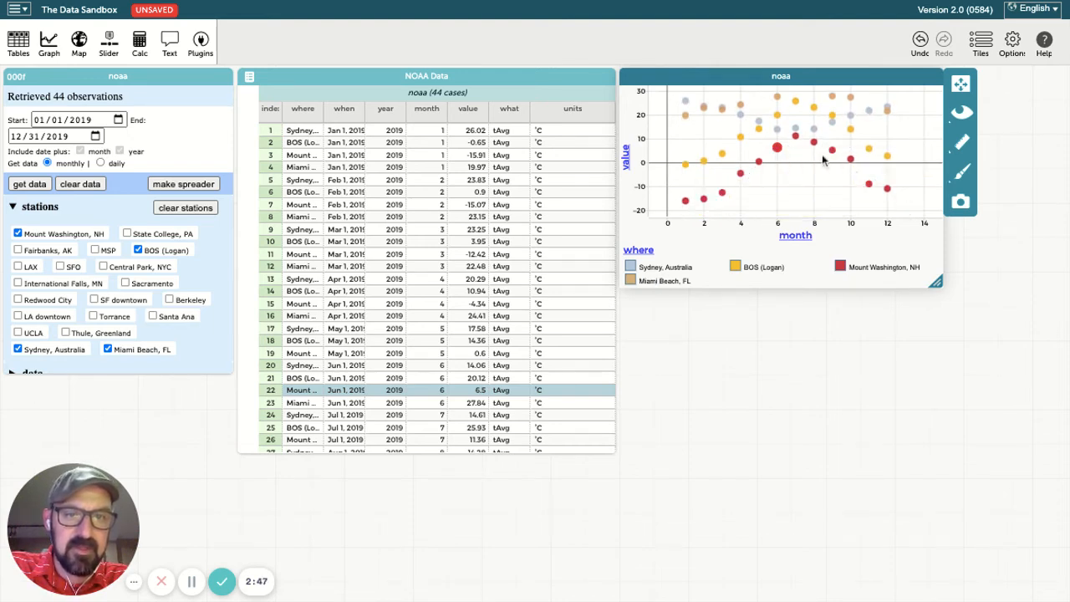
{"action": "mouse_move", "coordinate": [702, 191]}
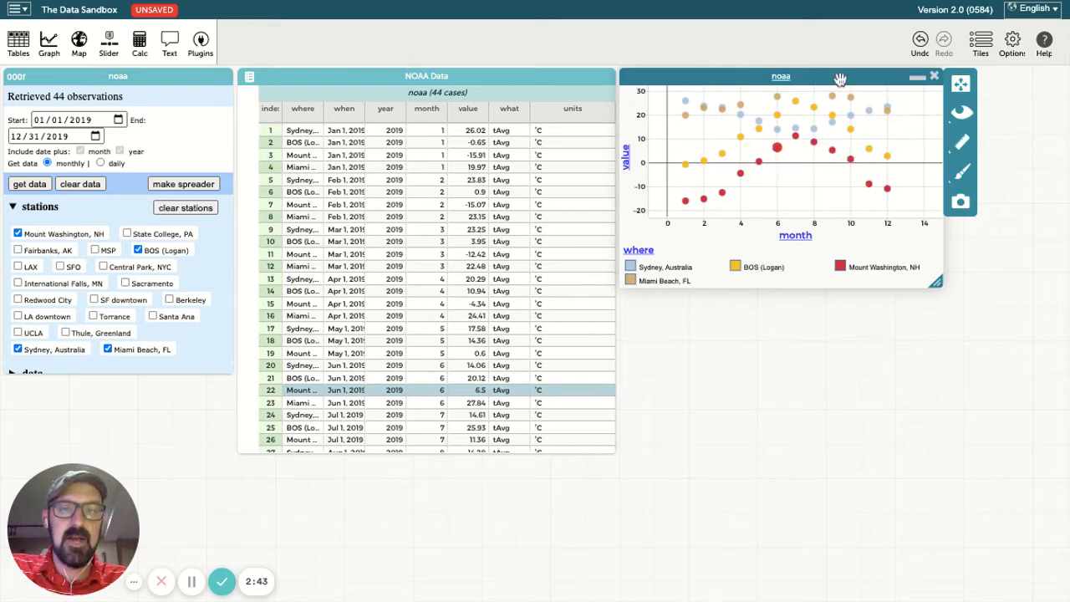
{"action": "left_click_drag", "start_coordinate": [698, 81], "coordinate": [813, 80]}
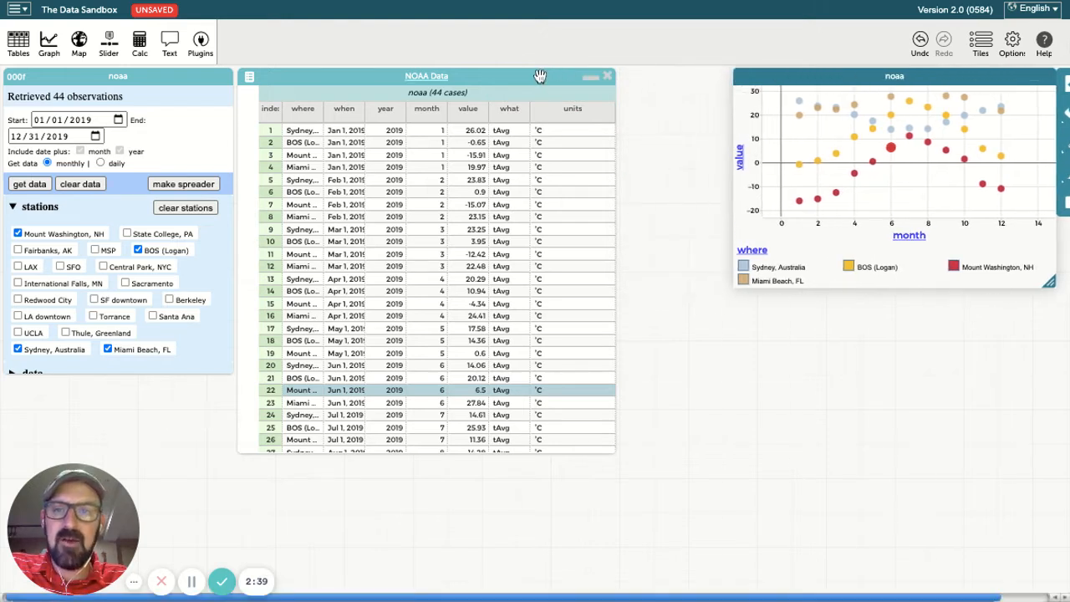
{"action": "left_click_drag", "start_coordinate": [540, 76], "coordinate": [618, 76]}
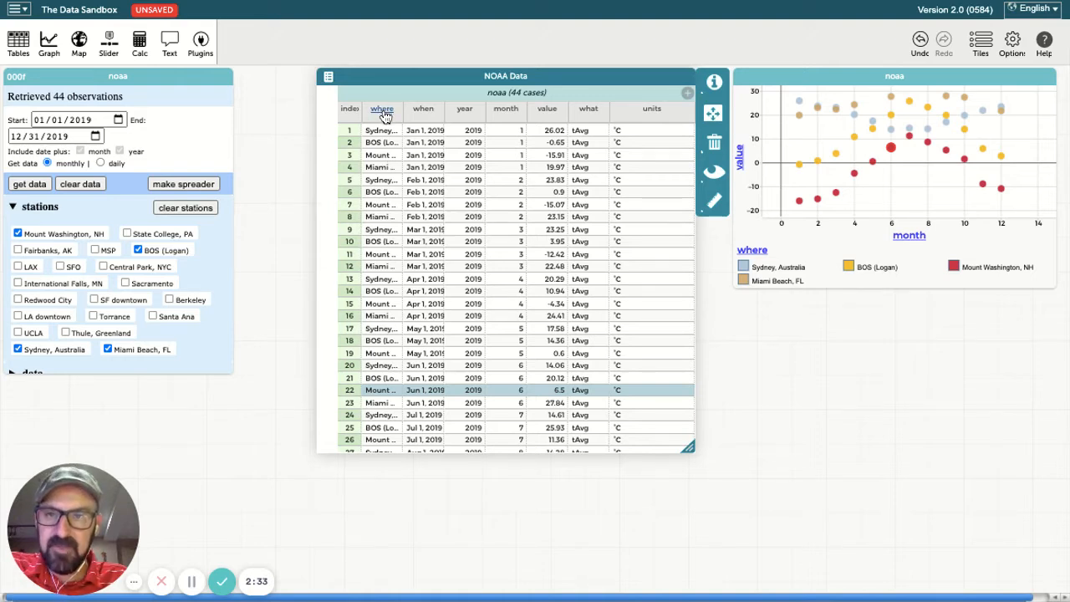
Group the table by where and briefly highlight Sydney, BOS (Logan) and Mount Washington cases
{"action": "left_click_drag", "start_coordinate": [385, 114], "coordinate": [346, 124]}
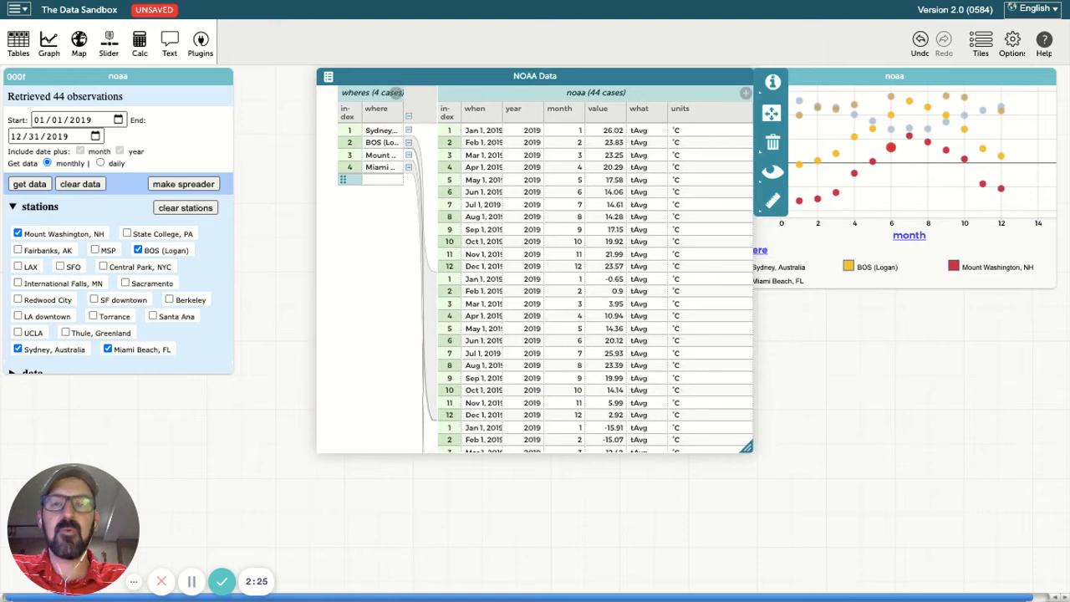
{"action": "left_click", "coordinate": [372, 132]}
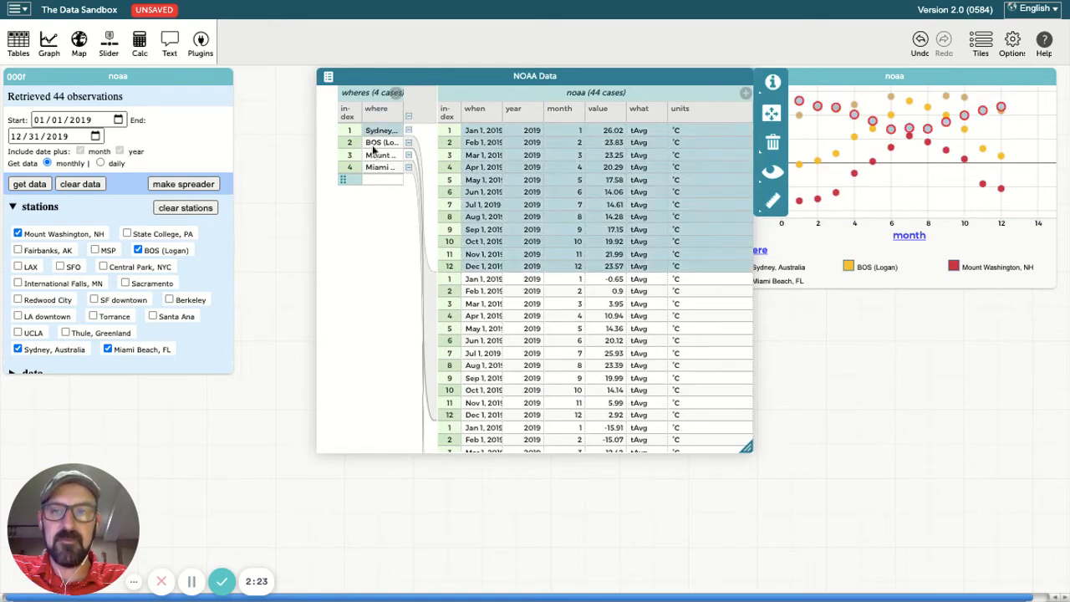
{"action": "left_click", "coordinate": [374, 143]}
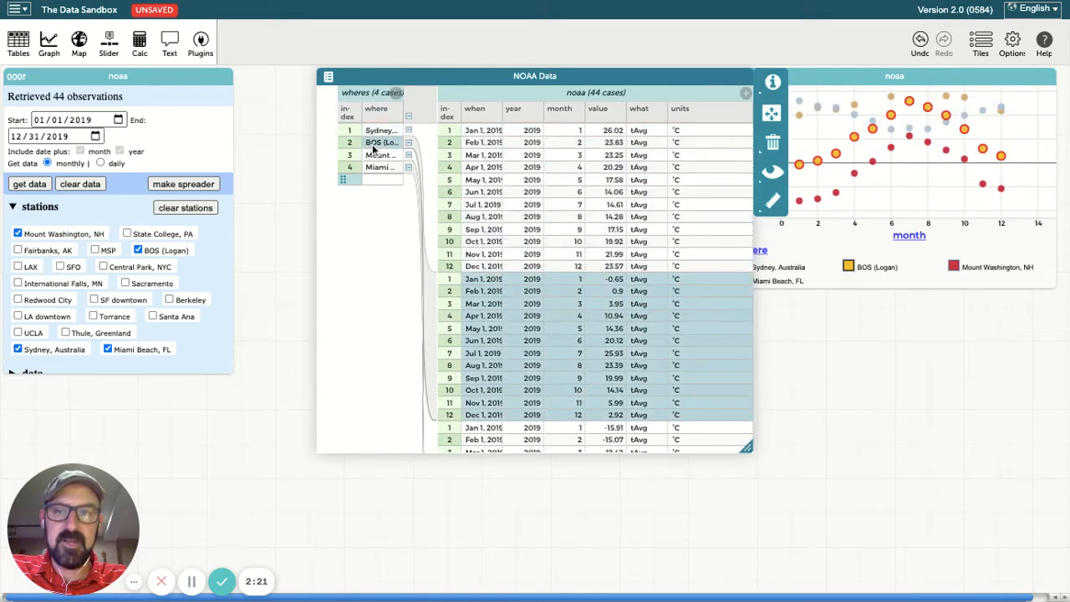
{"action": "left_click", "coordinate": [377, 155]}
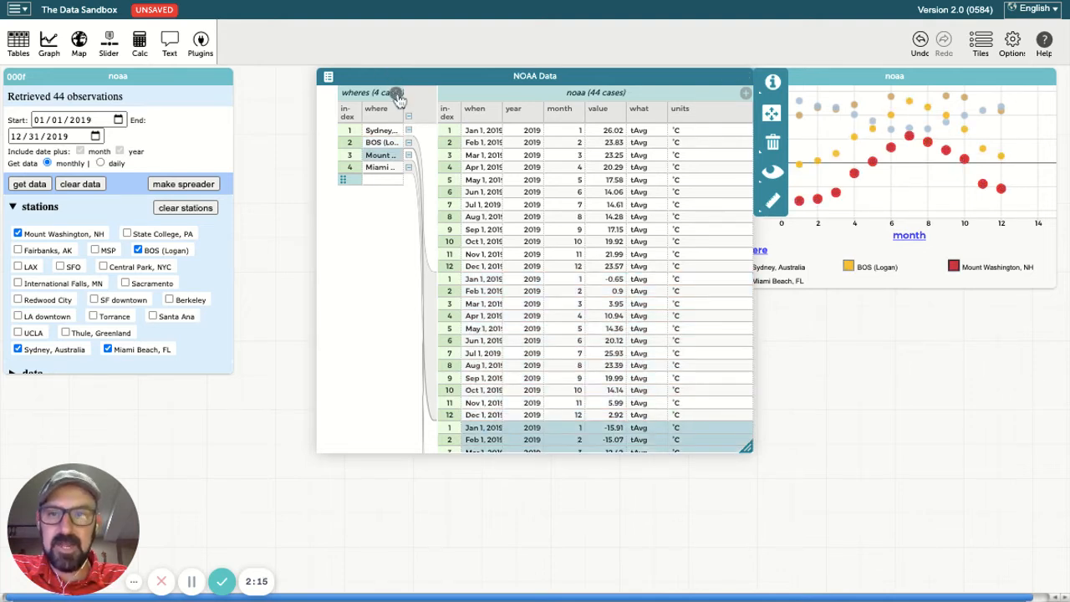
{"action": "left_click", "coordinate": [398, 94]}
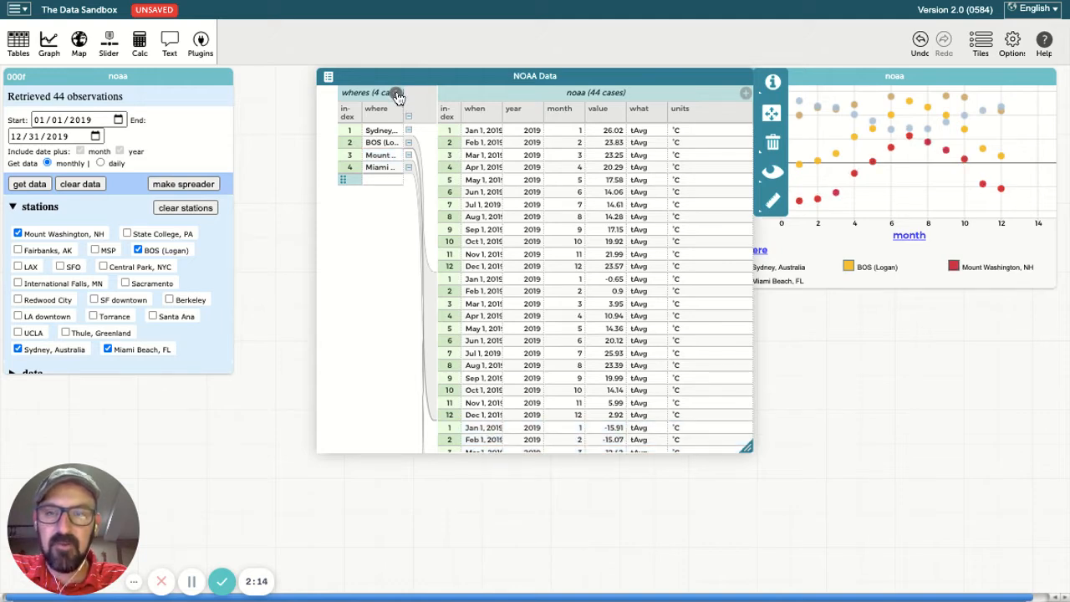
Add a meanT attribute to the wheres collection with formula mean(value)
{"action": "left_click", "coordinate": [398, 94]}
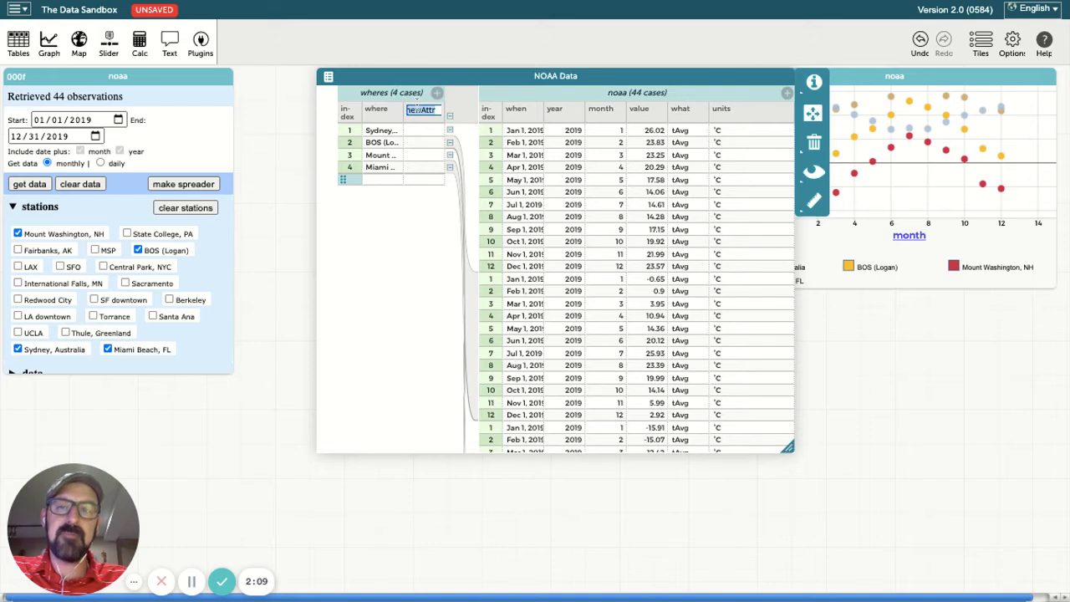
{"action": "type", "text": "meanT"}
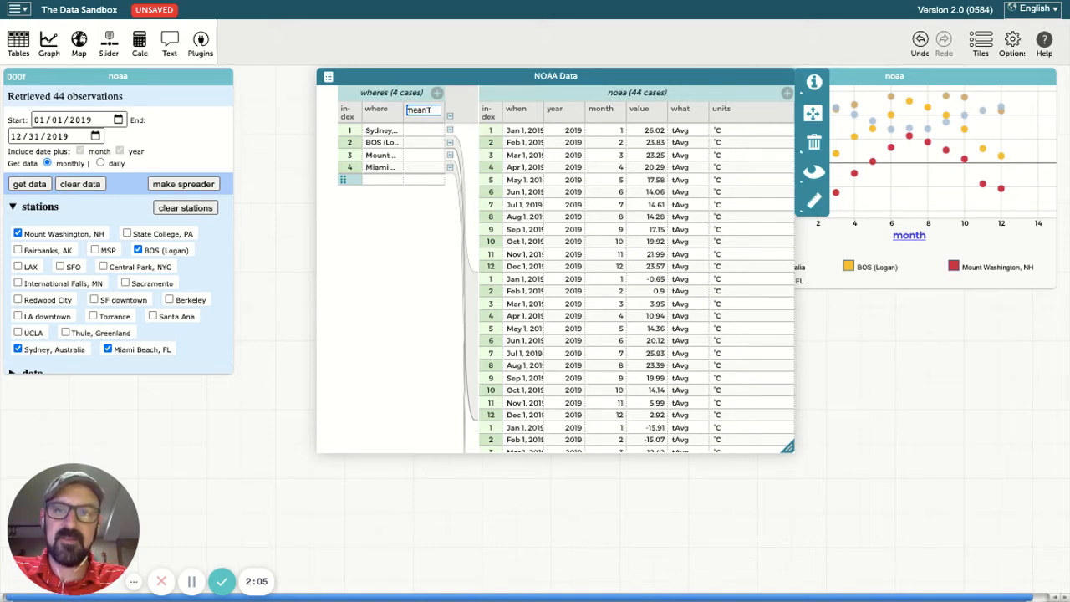
{"action": "key", "text": "Return"}
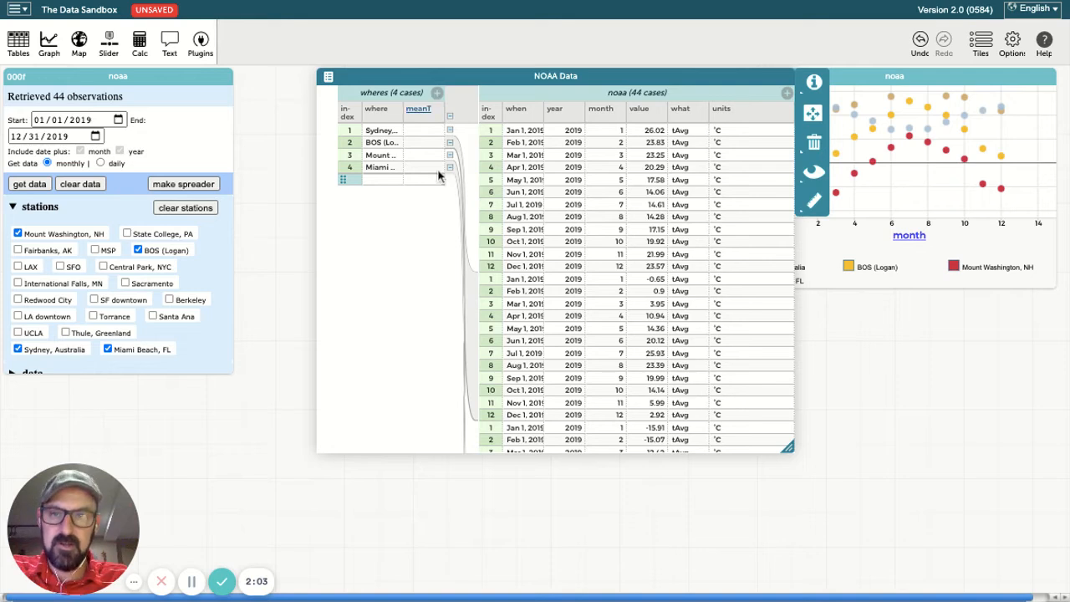
{"action": "left_click", "coordinate": [423, 112]}
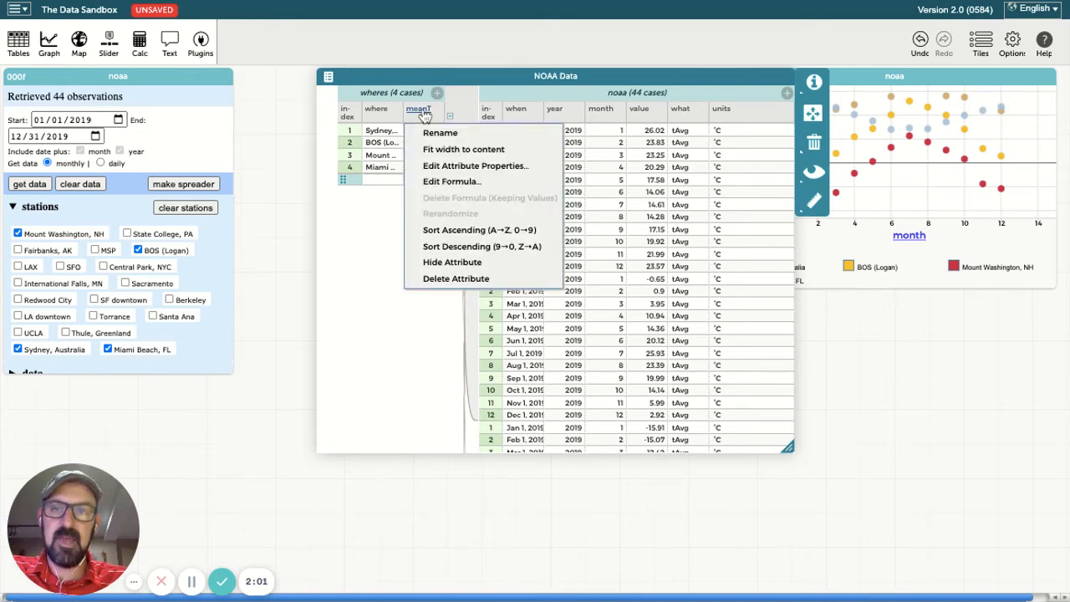
{"action": "left_click", "coordinate": [448, 182]}
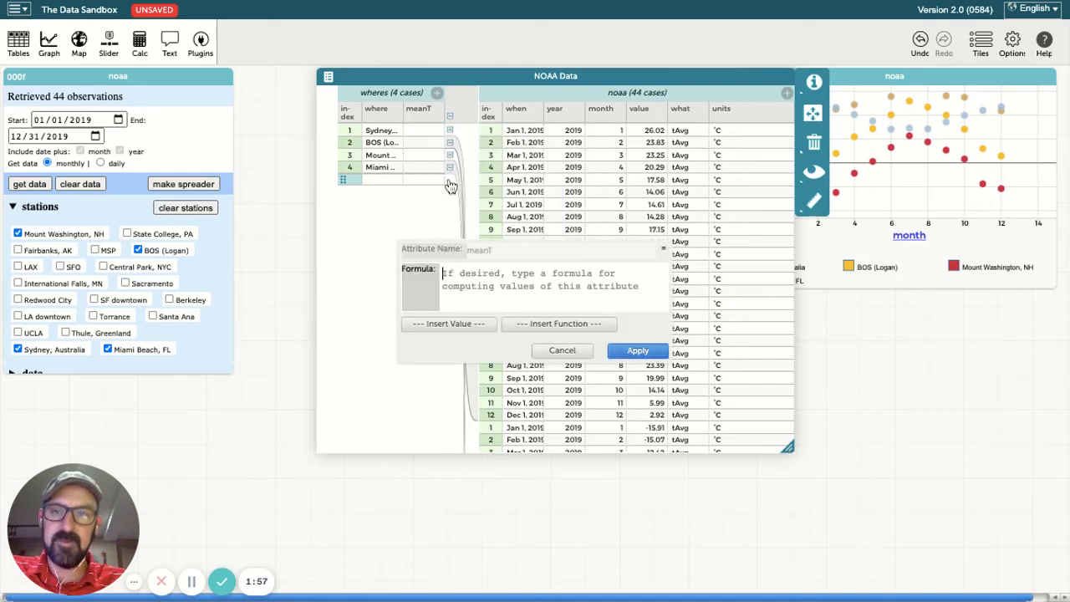
{"action": "left_click", "coordinate": [466, 269]}
{"action": "type", "text": "mean"}
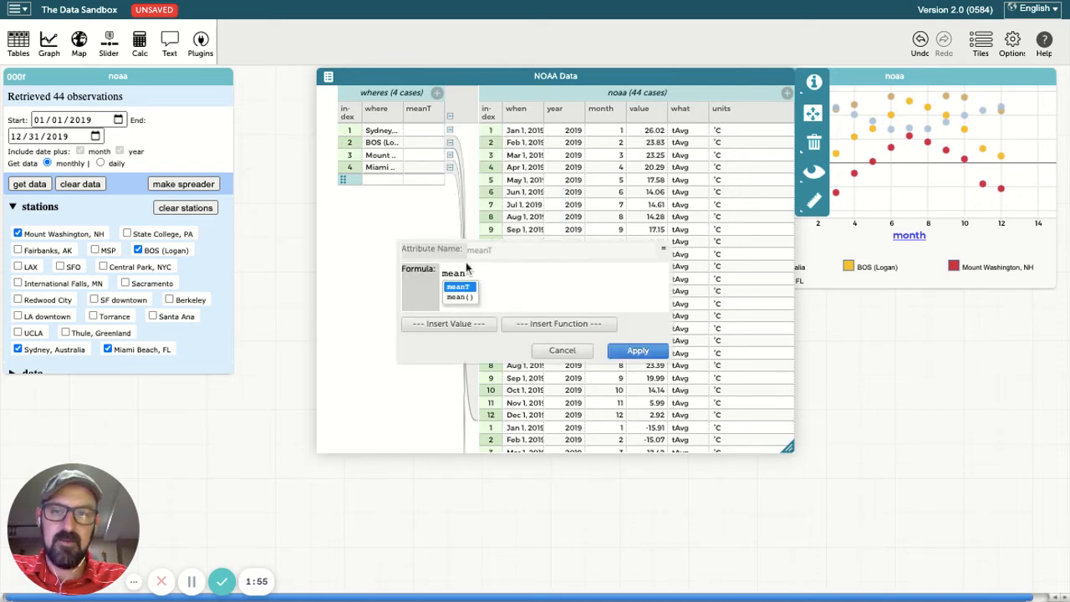
{"action": "type", "text": "("}
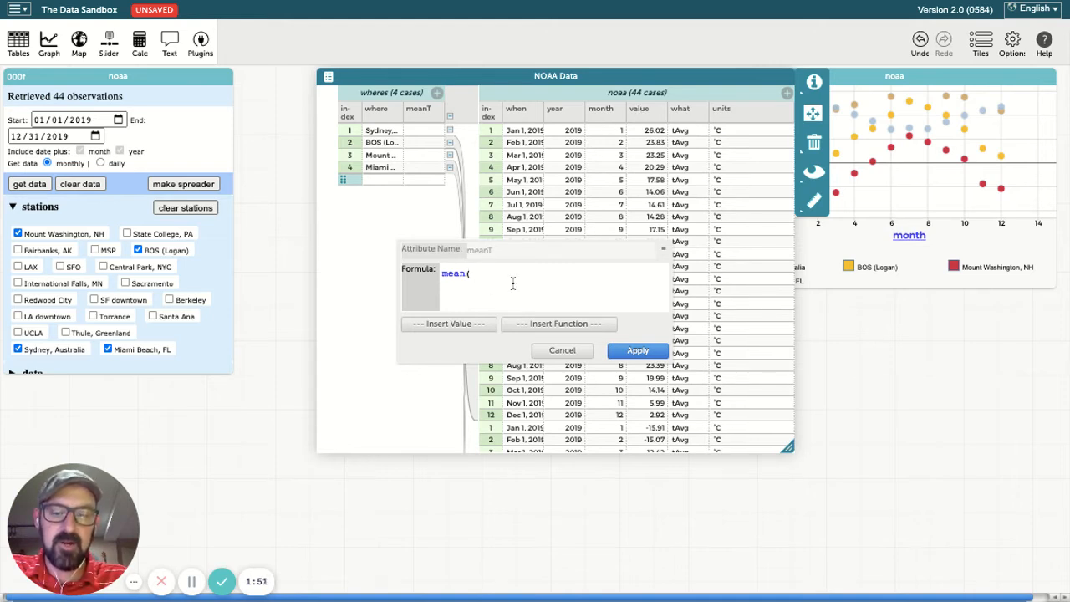
{"action": "type", "text": "value"}
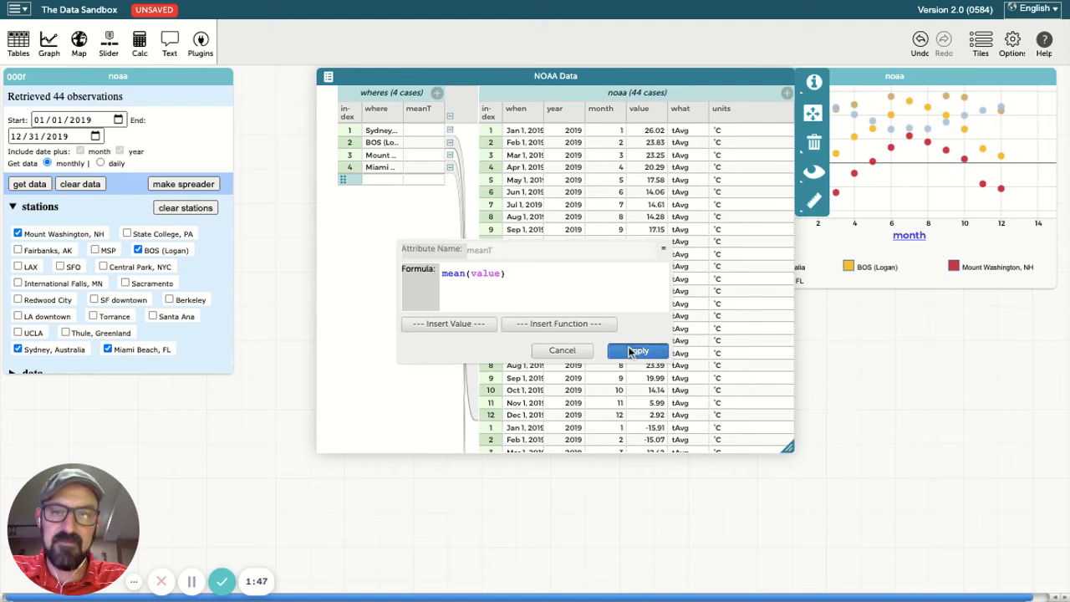
{"action": "left_click", "coordinate": [633, 350]}
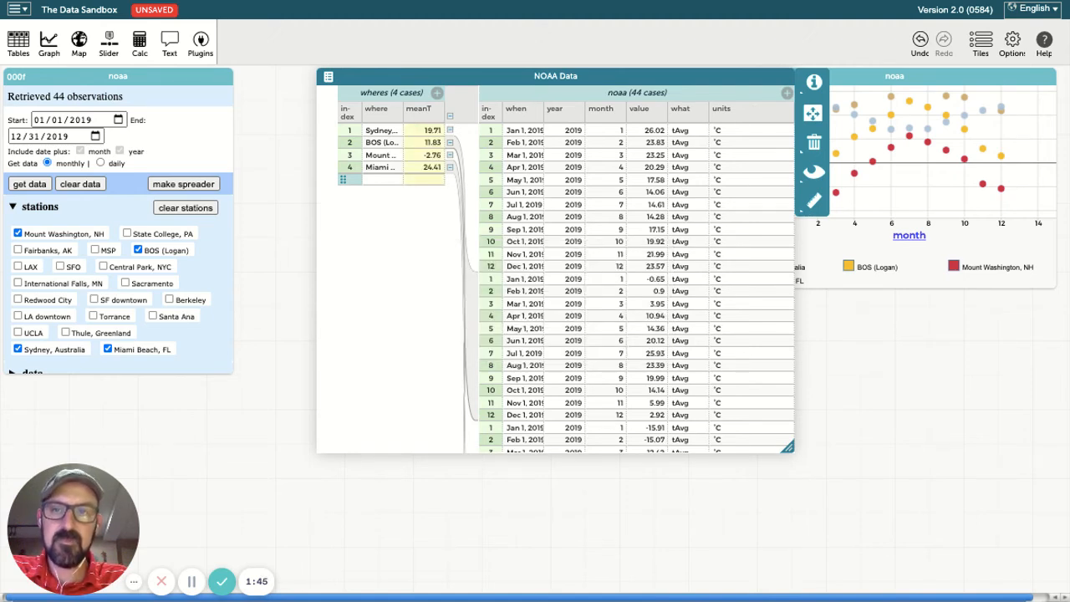
Make a second graph with where on the horizontal axis and meanT on the vertical
{"action": "mouse_move", "coordinate": [515, 74]}
{"action": "left_mouse_down"}
{"action": "mouse_move", "coordinate": [432, 75]}
{"action": "mouse_move", "coordinate": [518, 75]}
{"action": "left_mouse_up"}
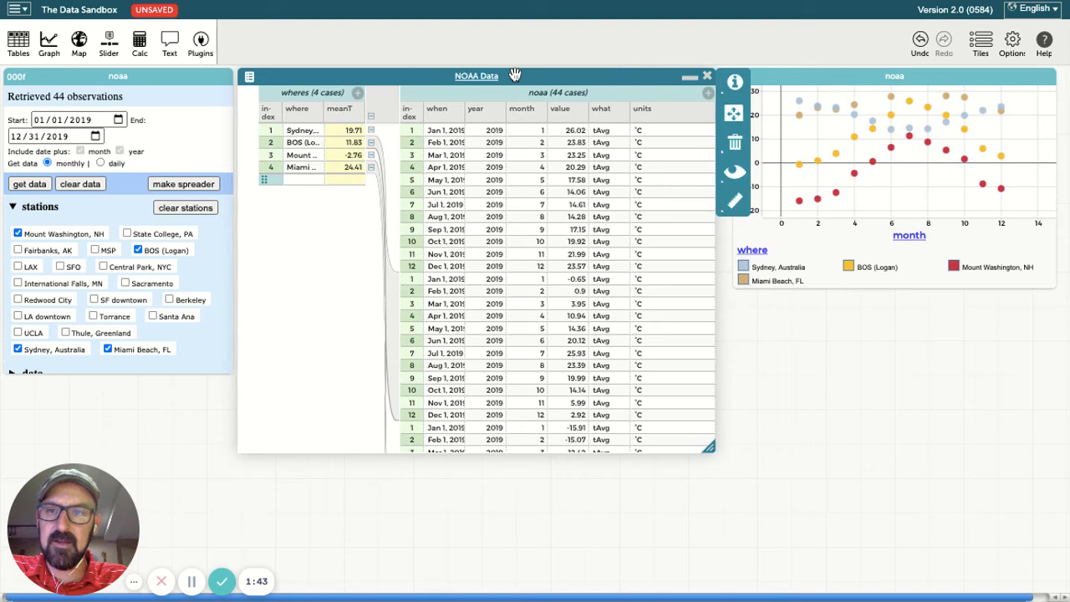
{"action": "left_click", "coordinate": [349, 132]}
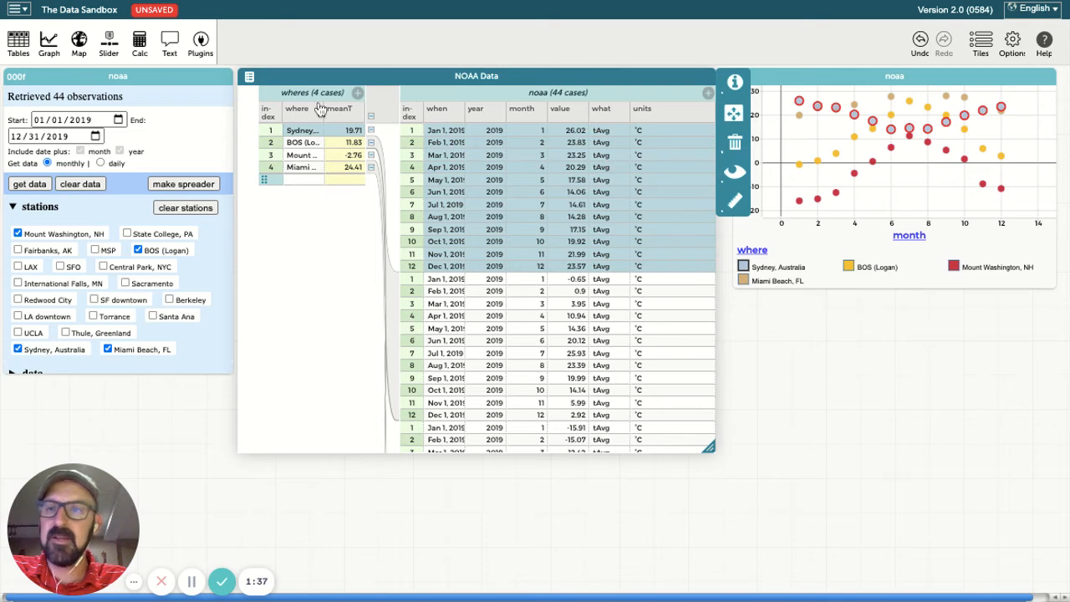
{"action": "left_click", "coordinate": [50, 43]}
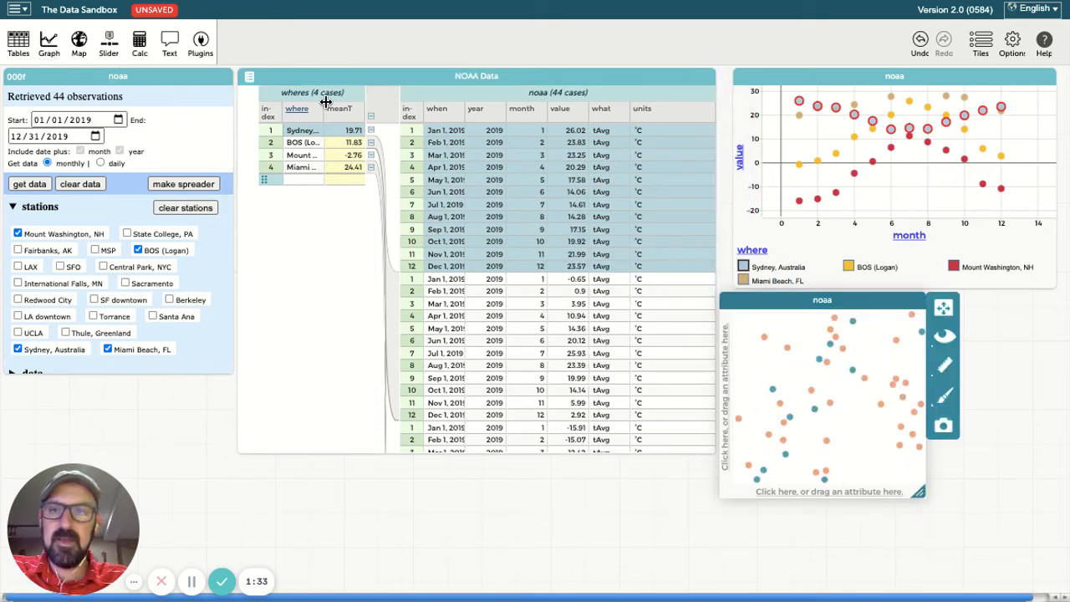
{"action": "left_click_drag", "start_coordinate": [299, 114], "coordinate": [1019, 565]}
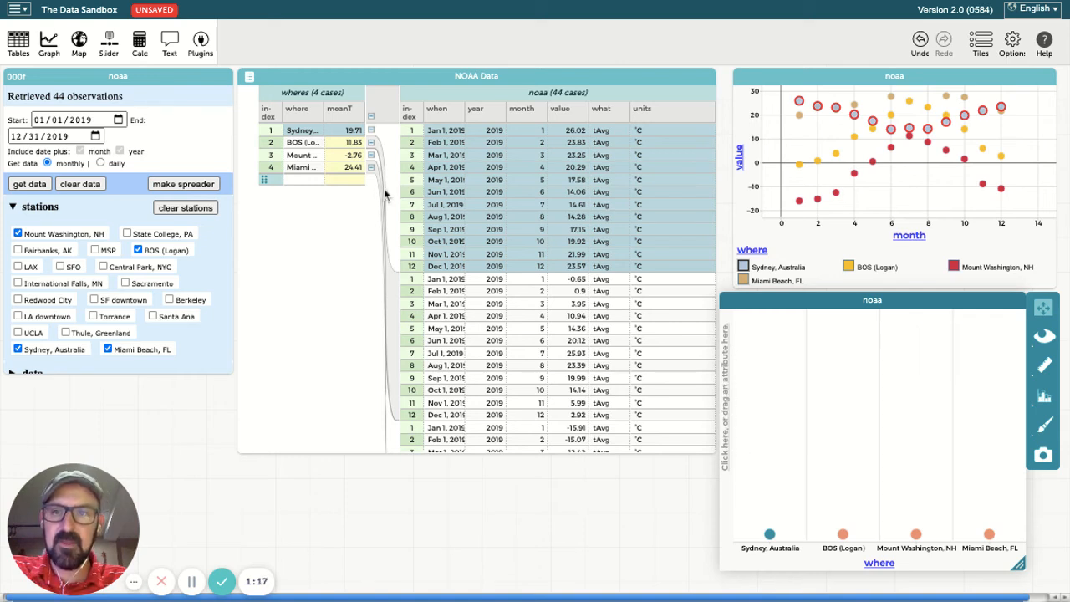
{"action": "left_click_drag", "start_coordinate": [338, 117], "coordinate": [739, 415]}
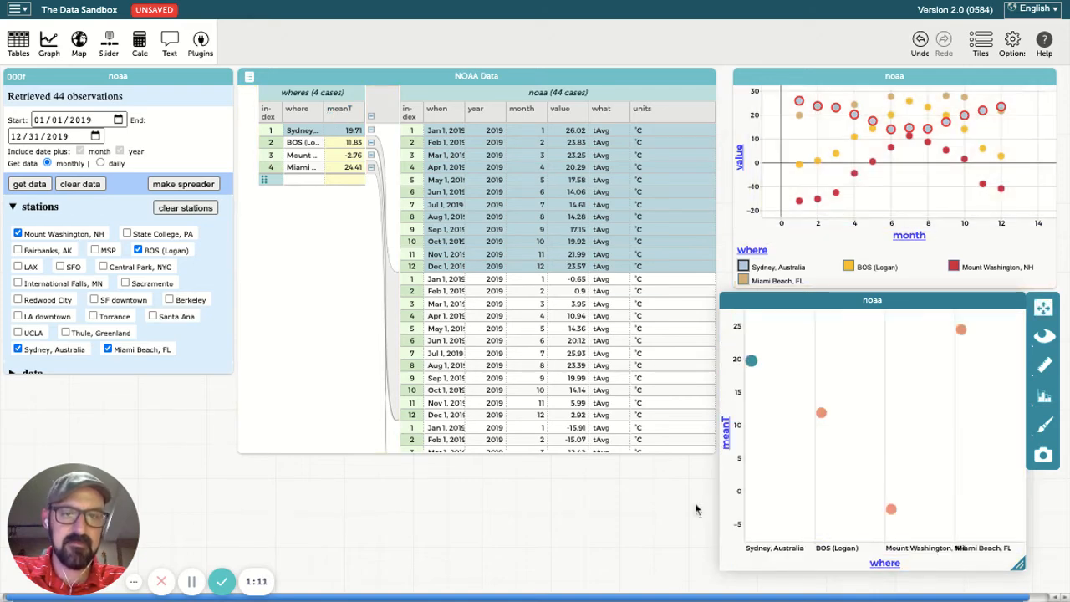
Display the meanT graph as one bar per station
{"action": "left_click", "coordinate": [1045, 400]}
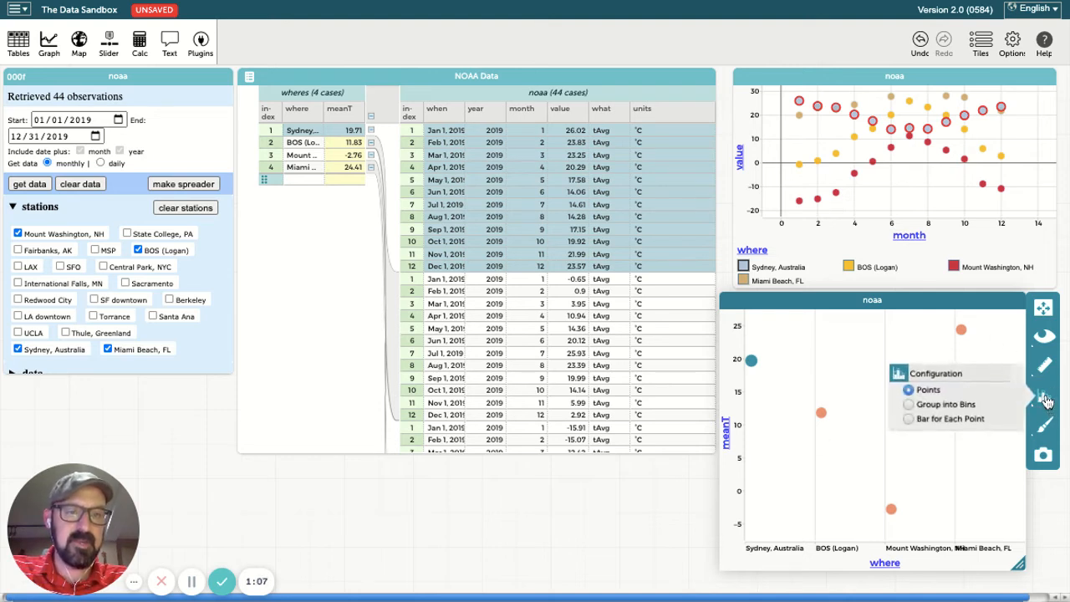
{"action": "left_click", "coordinate": [908, 419]}
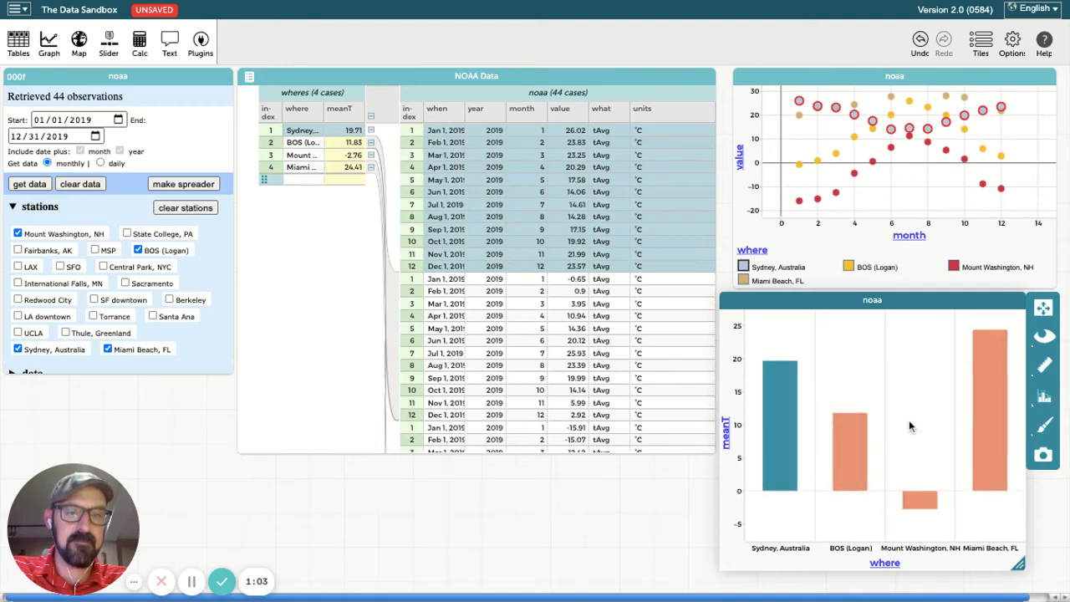
{"action": "mouse_move", "coordinate": [916, 507]}
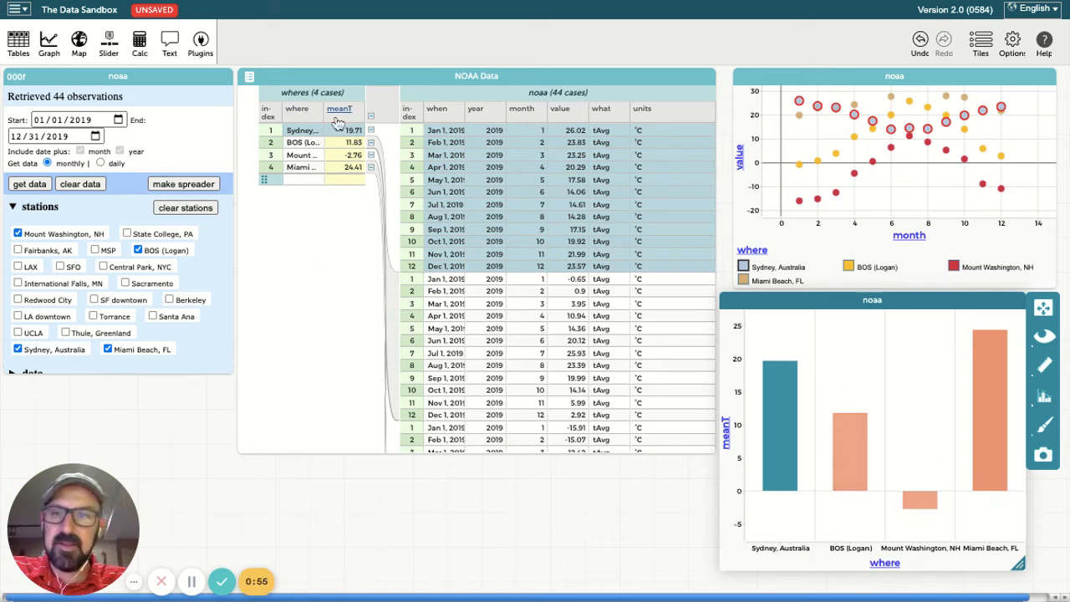
Color the bars by where, then refetch NOAA data with the start year set to 2016
{"action": "left_click_drag", "start_coordinate": [294, 115], "coordinate": [836, 386]}
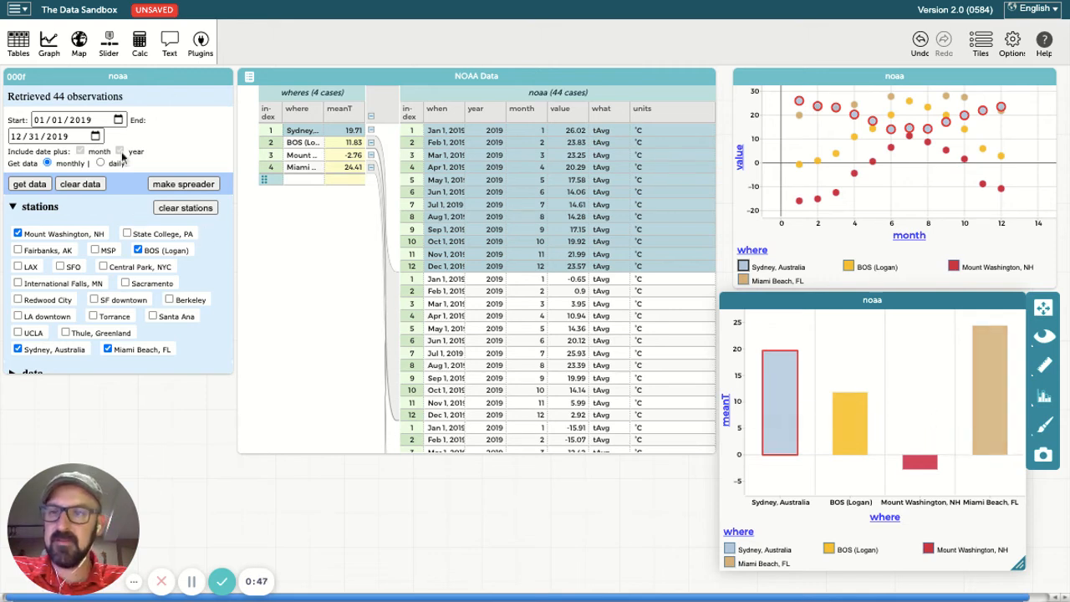
{"action": "left_click", "coordinate": [97, 124]}
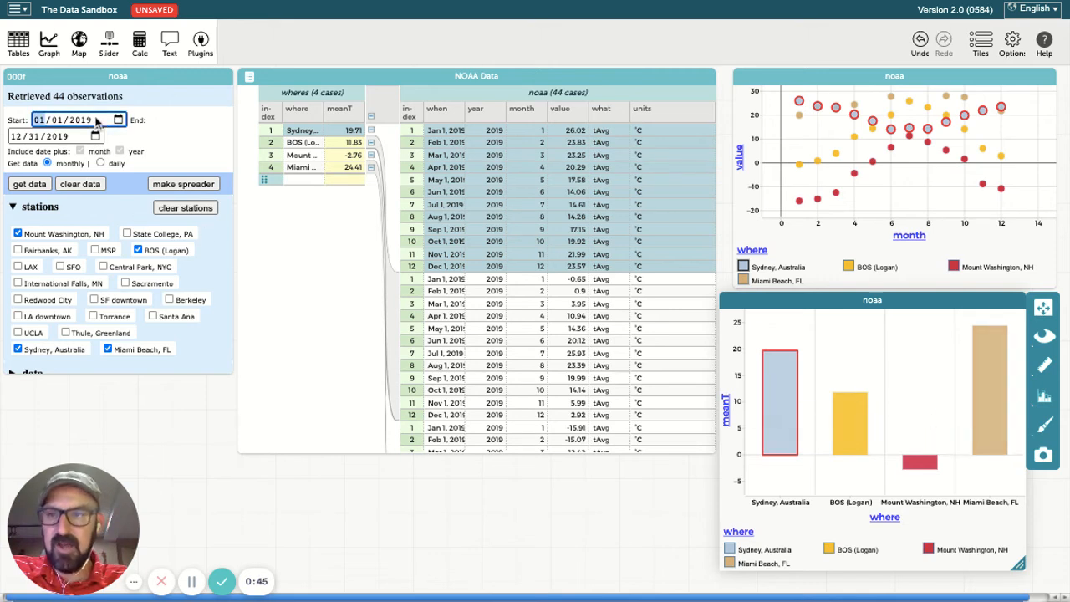
{"action": "left_click", "coordinate": [88, 123]}
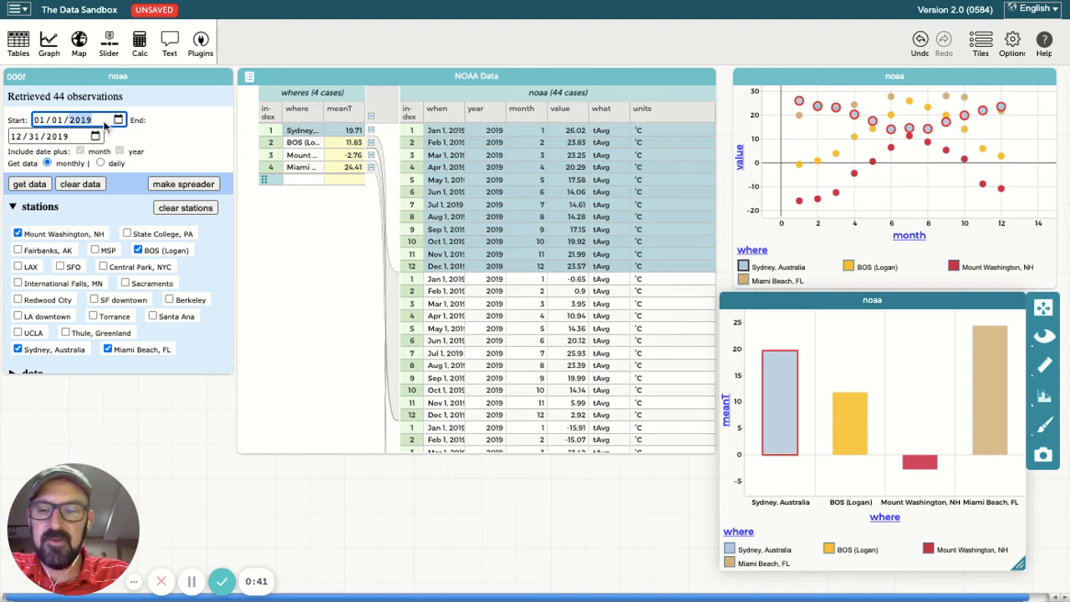
{"action": "type", "text": "20"}
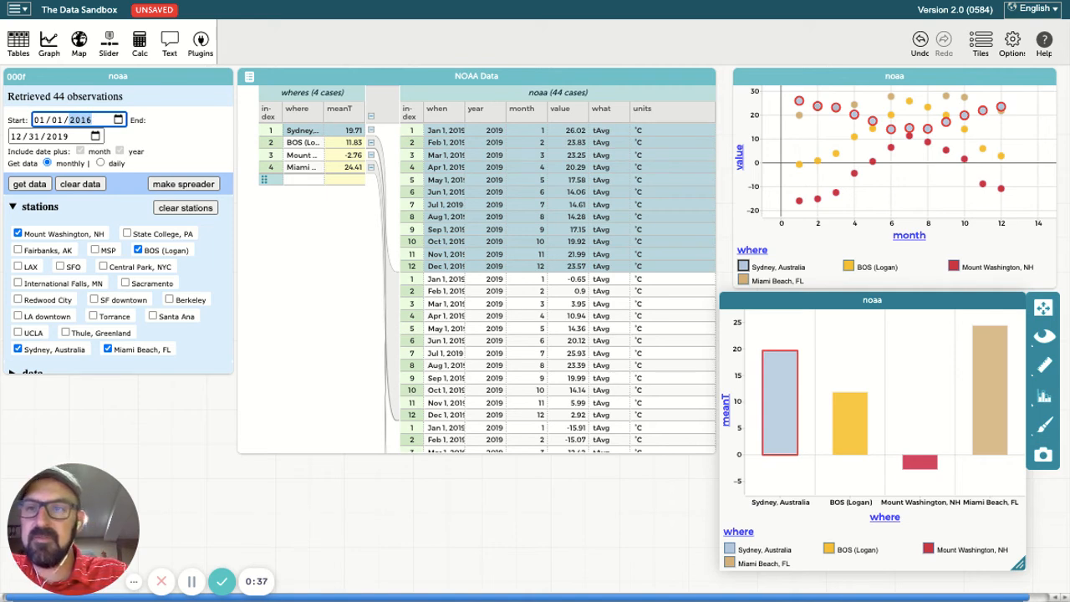
{"action": "left_click", "coordinate": [39, 186]}
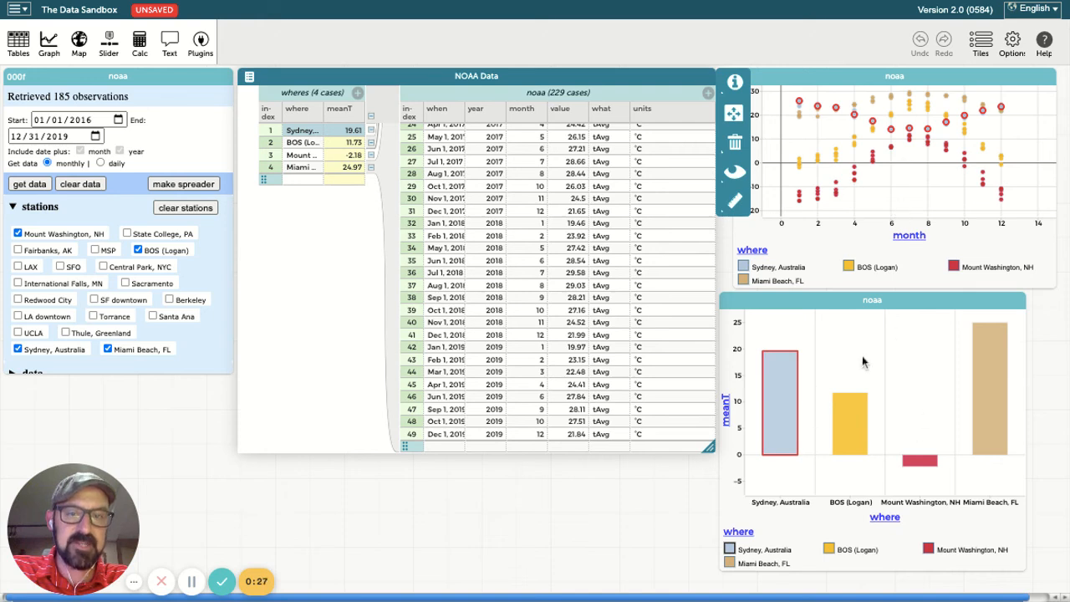
{"action": "left_click", "coordinate": [801, 306]}
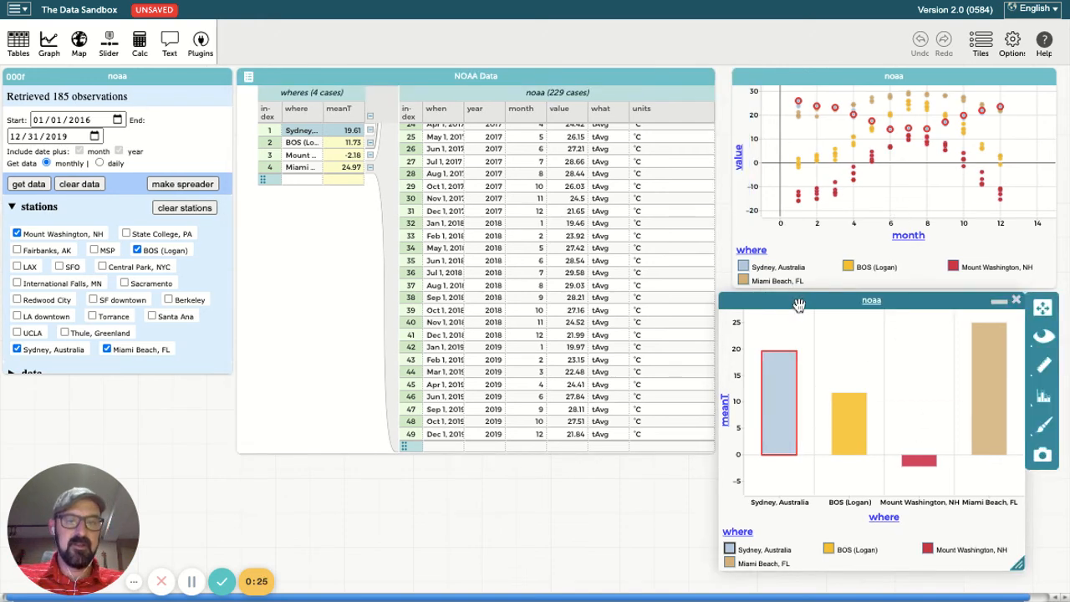